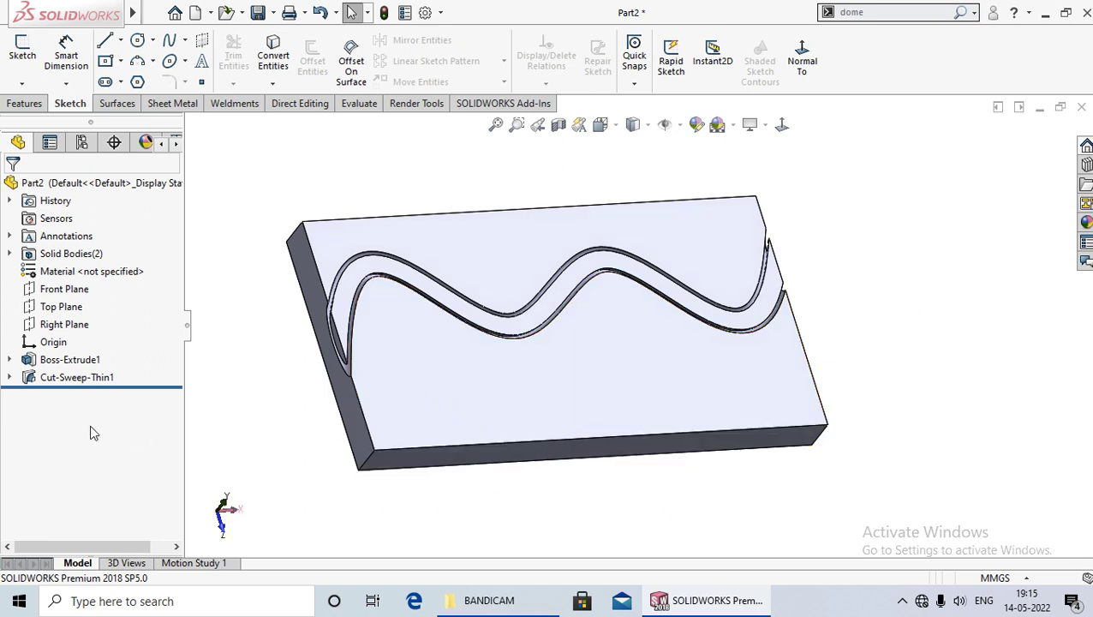
- Delete Cut-Sweep-Thin1 together with its absorbed sketch
double_click(80, 380)
right_click(79, 381)
left_click(121, 383)
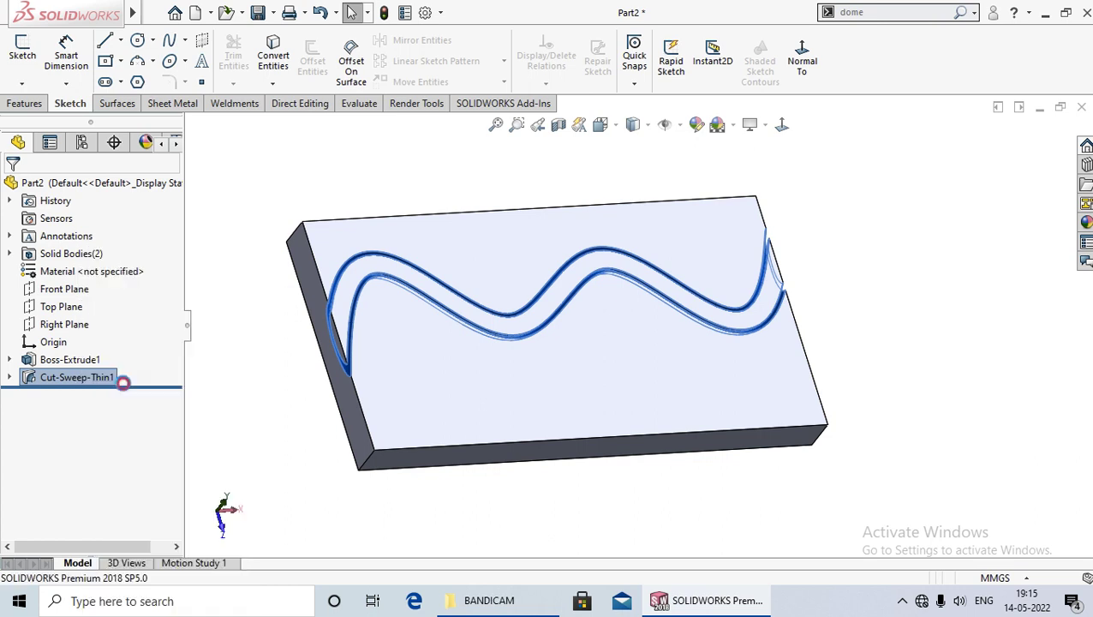
left_click(426, 360)
left_click(664, 220)
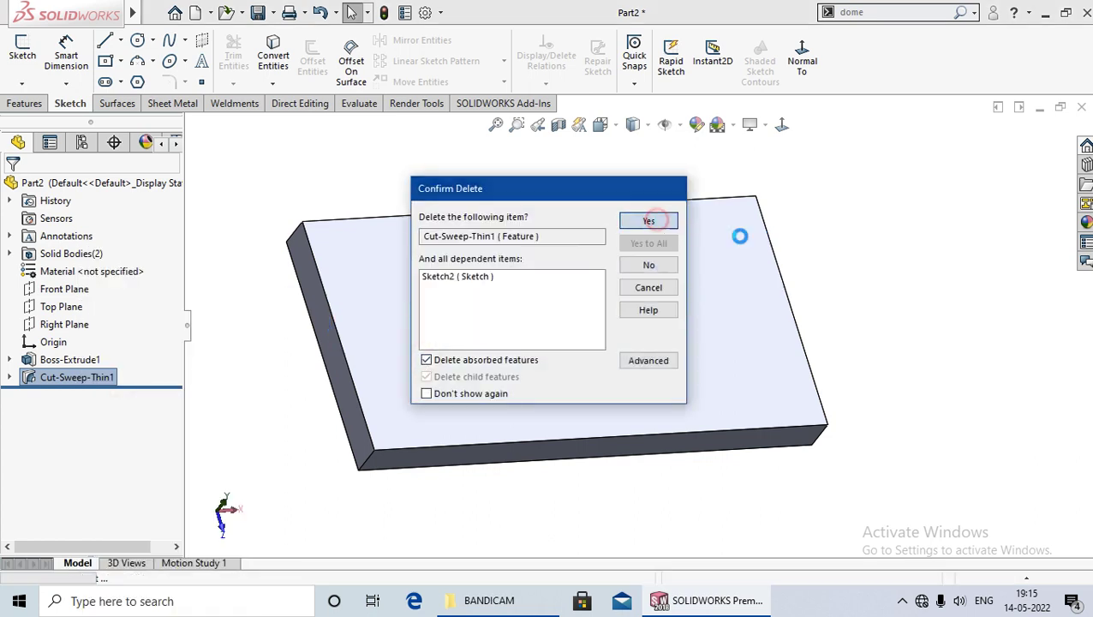
middle_click_drag(350, 480, 342, 420)
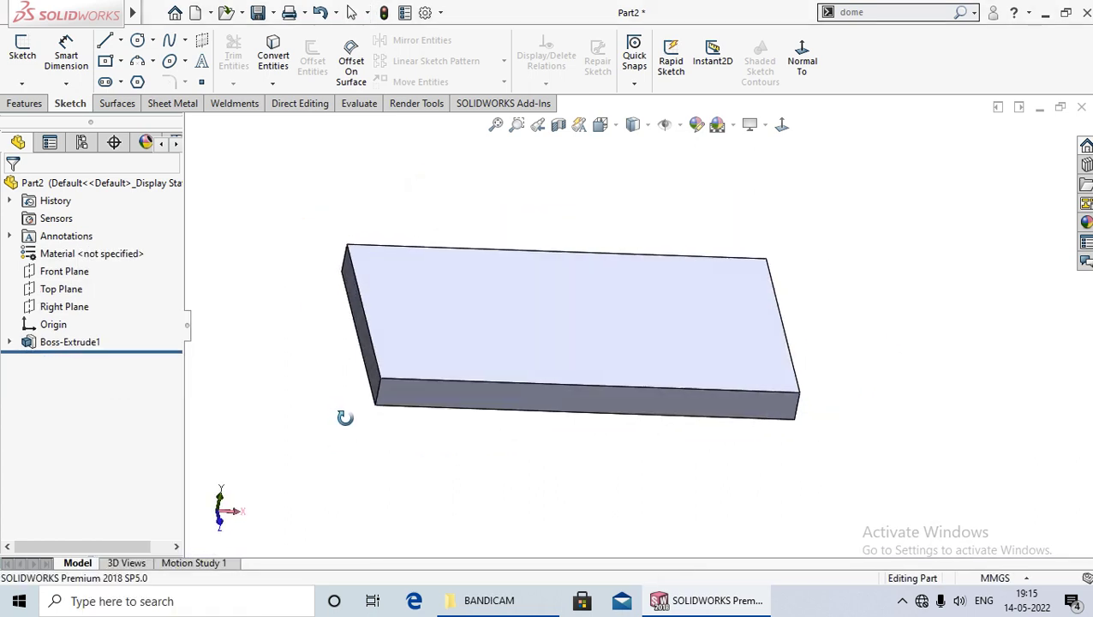
- Edit Boss-Extrude1 to change the block depth from 20 mm to 40 mm
right_click(85, 347)
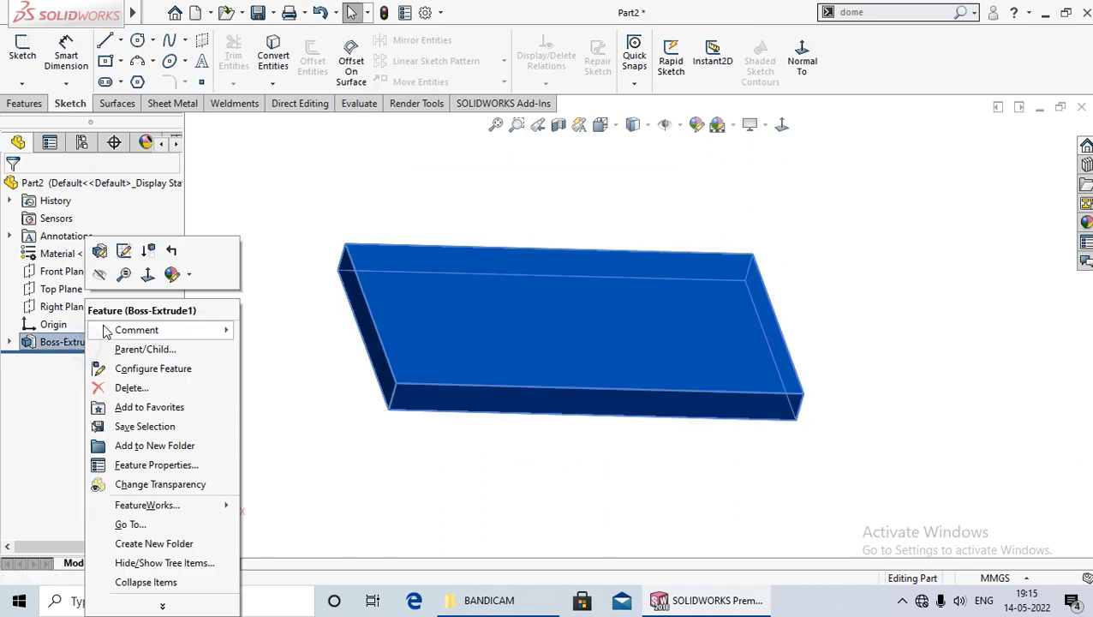
left_click(104, 258)
left_click(164, 337)
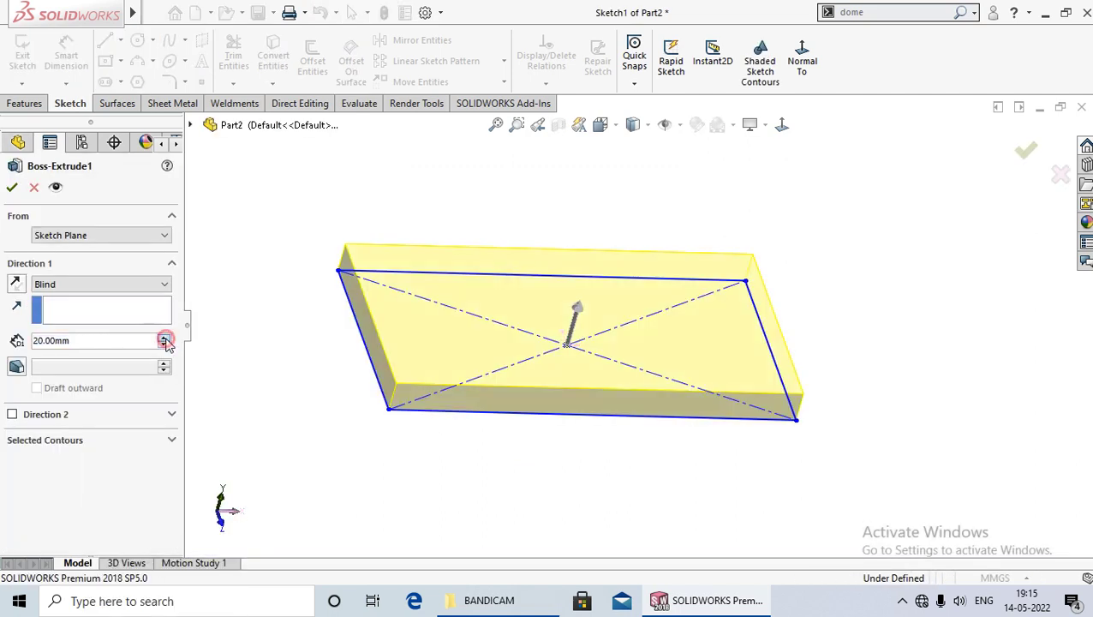
left_click(164, 337)
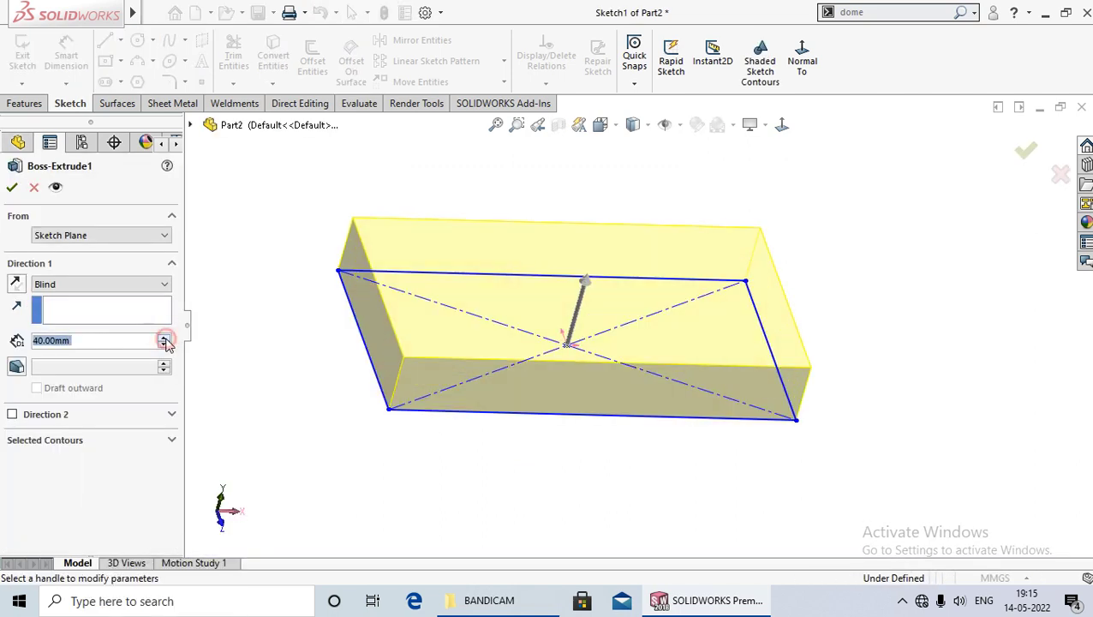
left_click(12, 188)
middle_click_drag(310, 361, 323, 366)
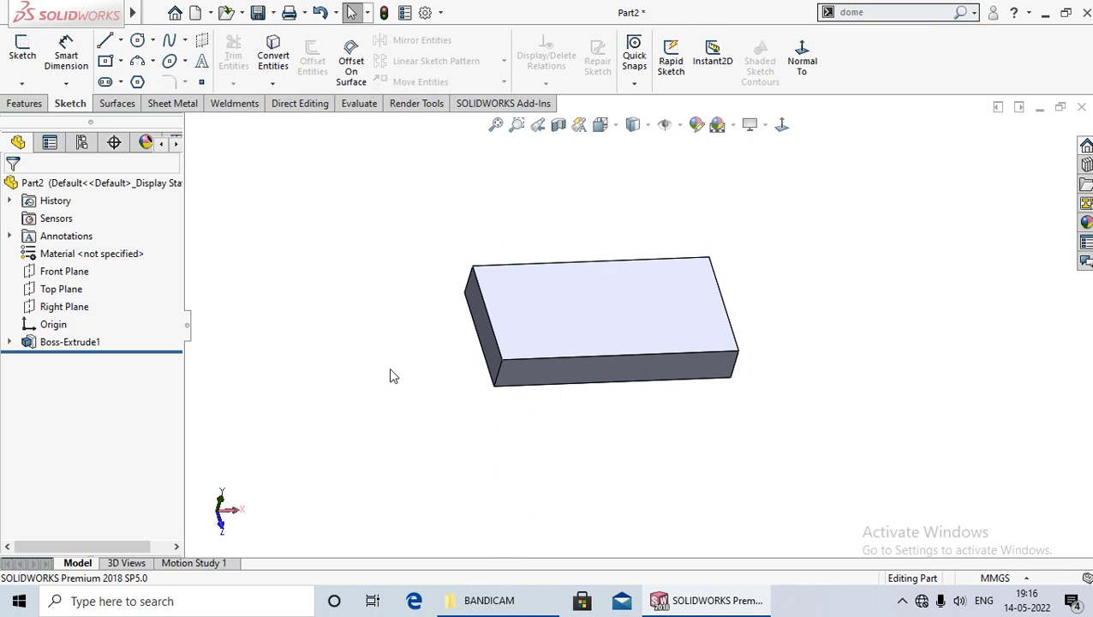
- Start a new sketch on the Front Plane and view it normal to the screen
middle_click_drag(381, 397, 385, 355)
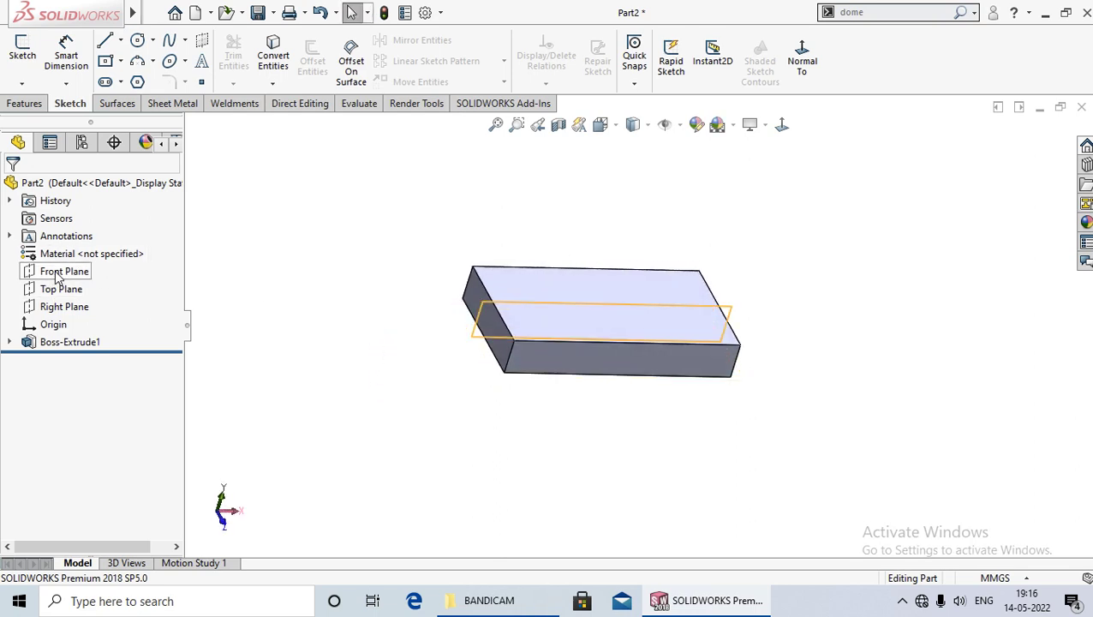
left_click(58, 273)
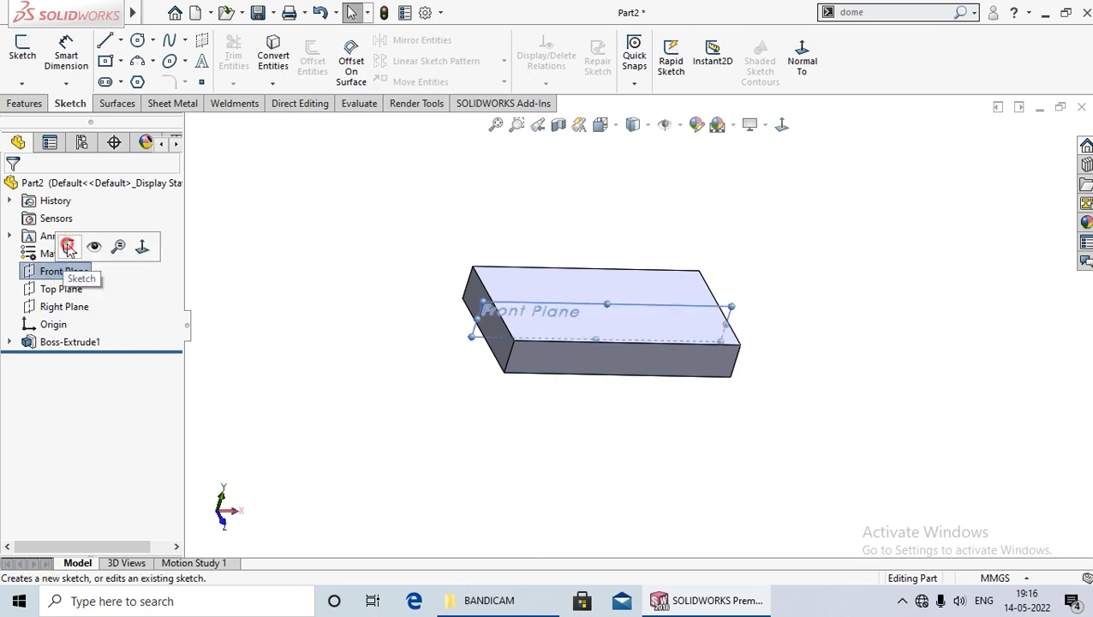
left_click(66, 245)
left_click(782, 126)
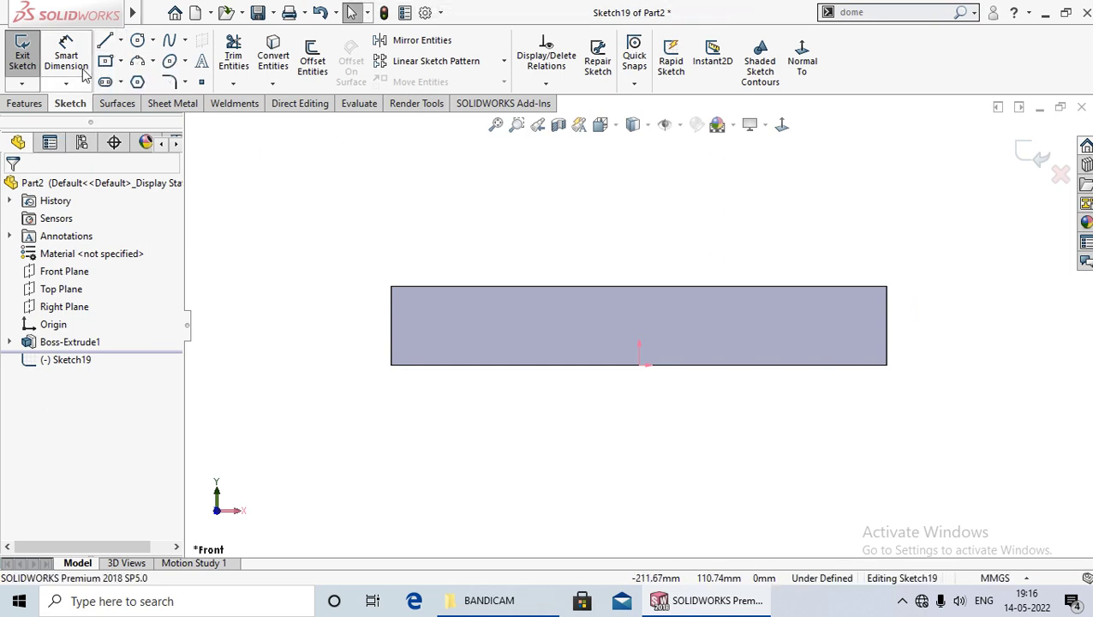
- Draw a closed teardrop profile: vertical line, rounded arc, slanted side and short horizontal base
left_click(105, 40)
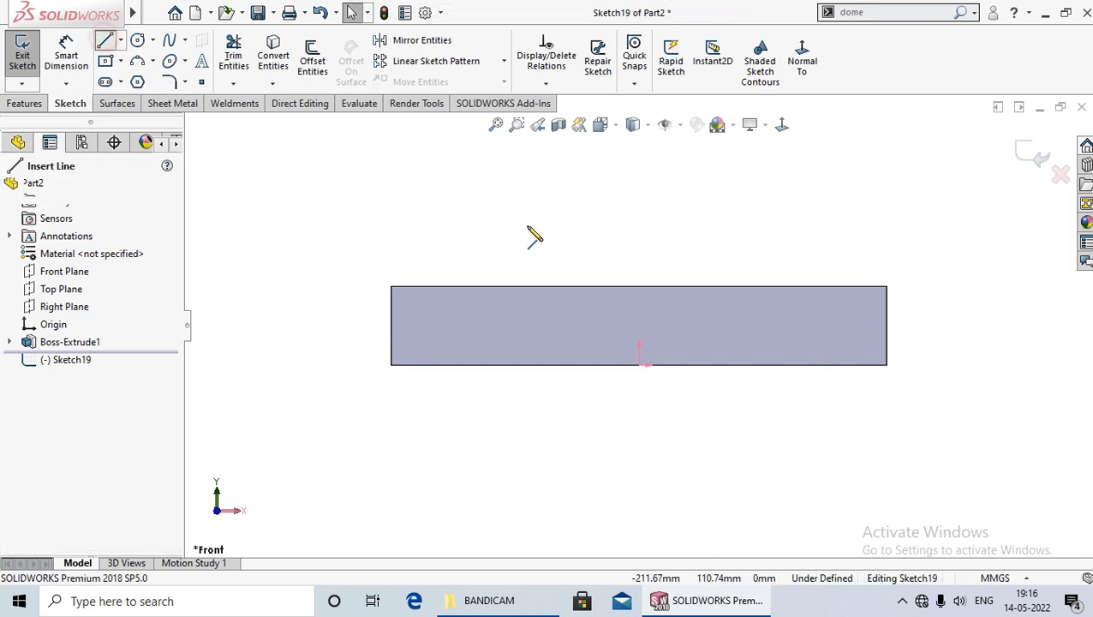
left_click(457, 310)
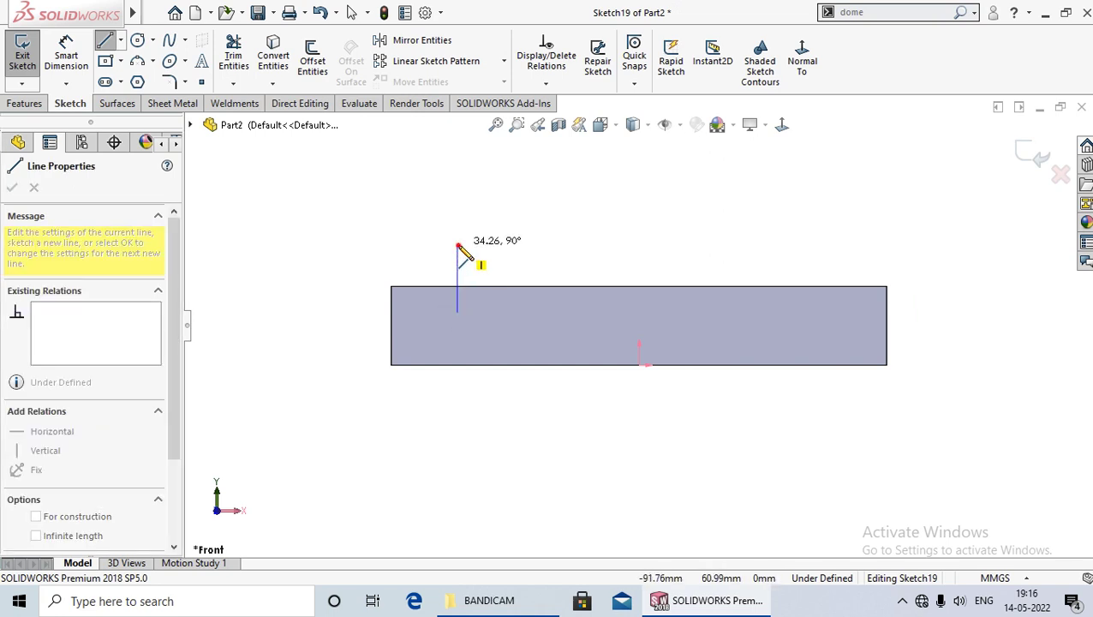
left_click(457, 246)
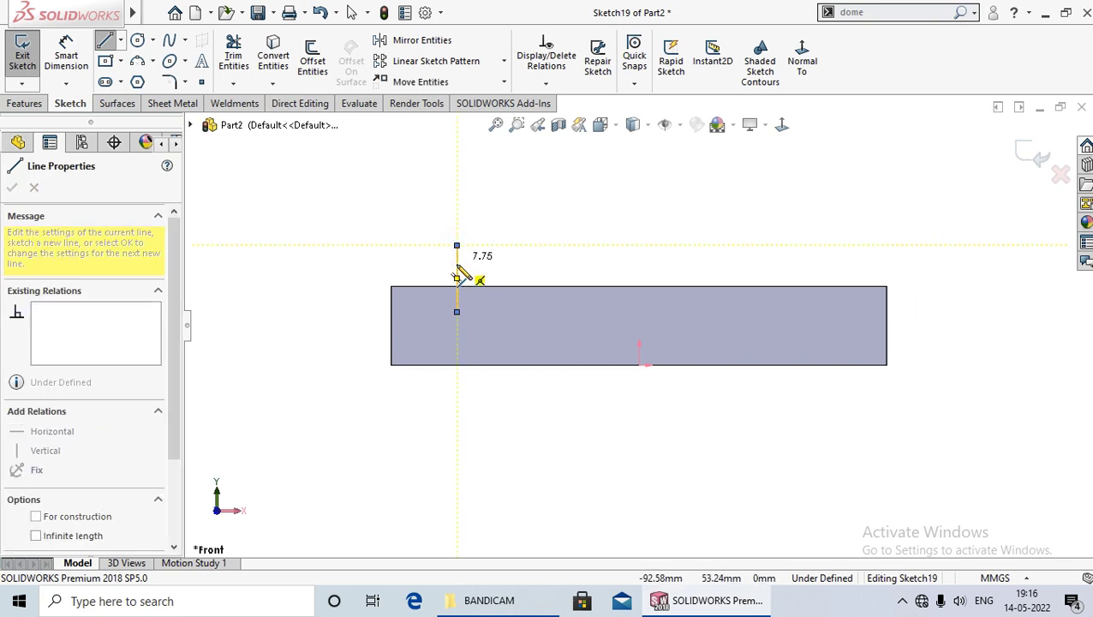
left_click(408, 245)
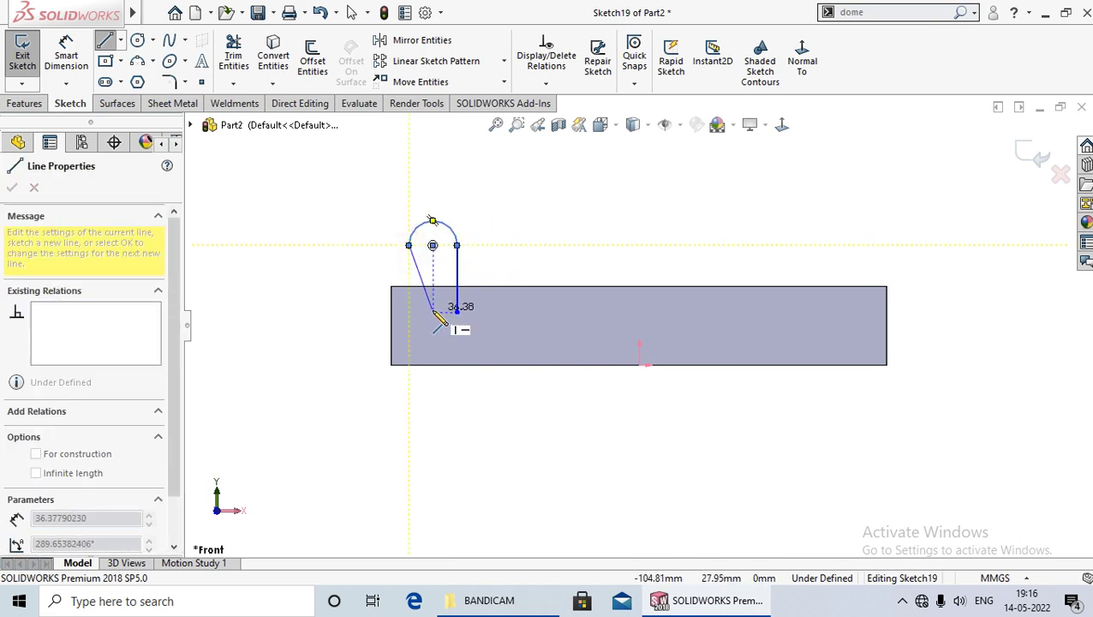
left_click(433, 311)
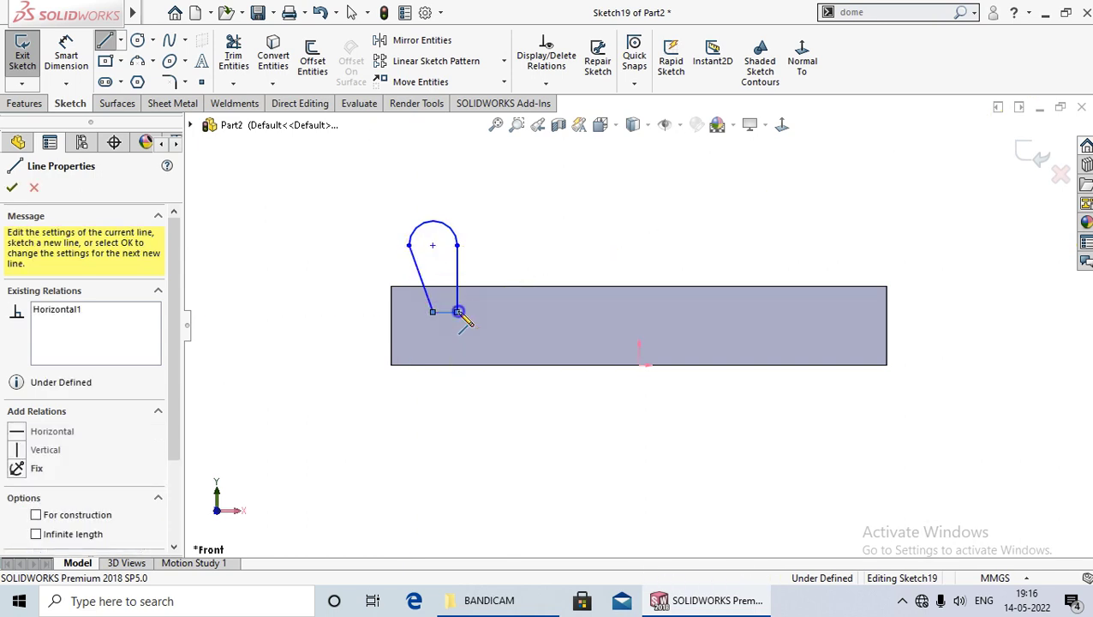
left_click(458, 311)
right_click(458, 312)
left_click(495, 324)
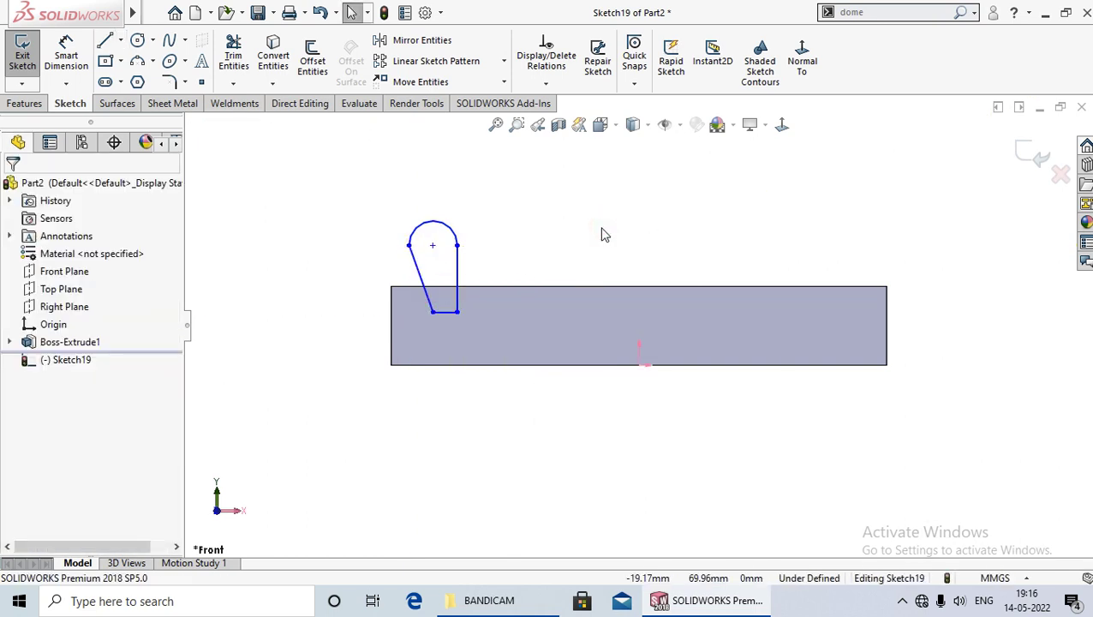
- Revolve the profile 360° about the vertical line, with Merge result unchecked
left_click(342, 397)
left_click(38, 104)
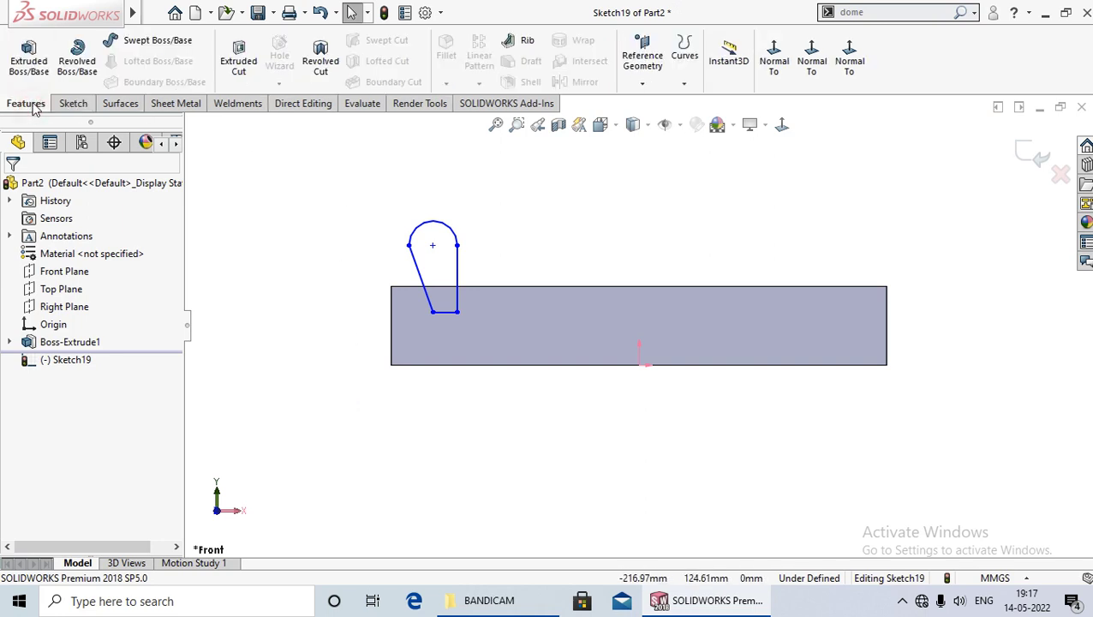
left_click(77, 62)
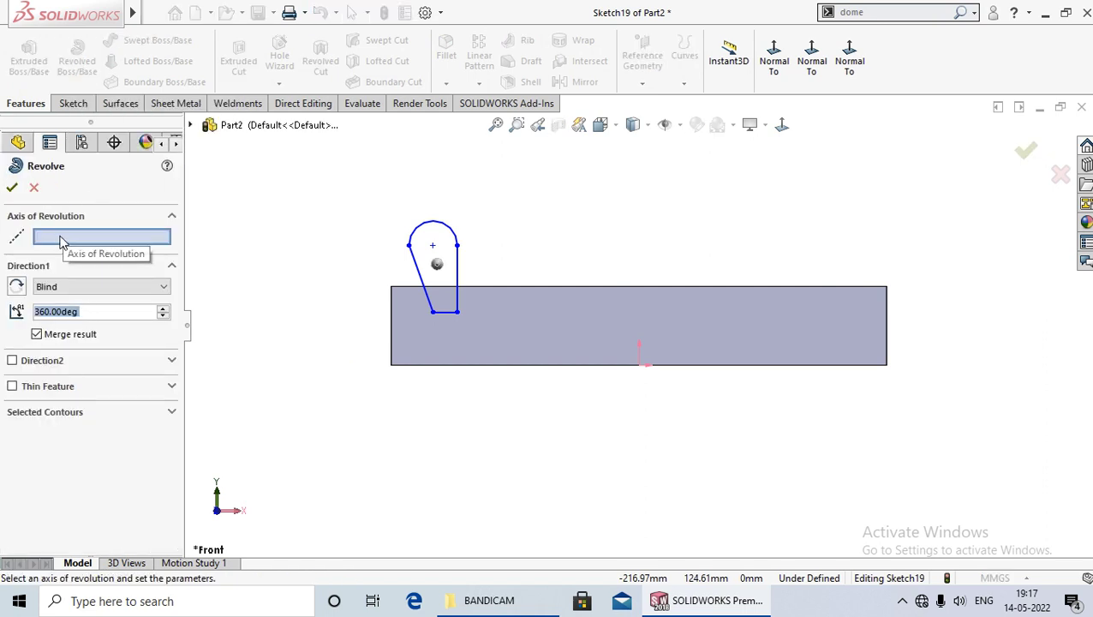
left_click(457, 279)
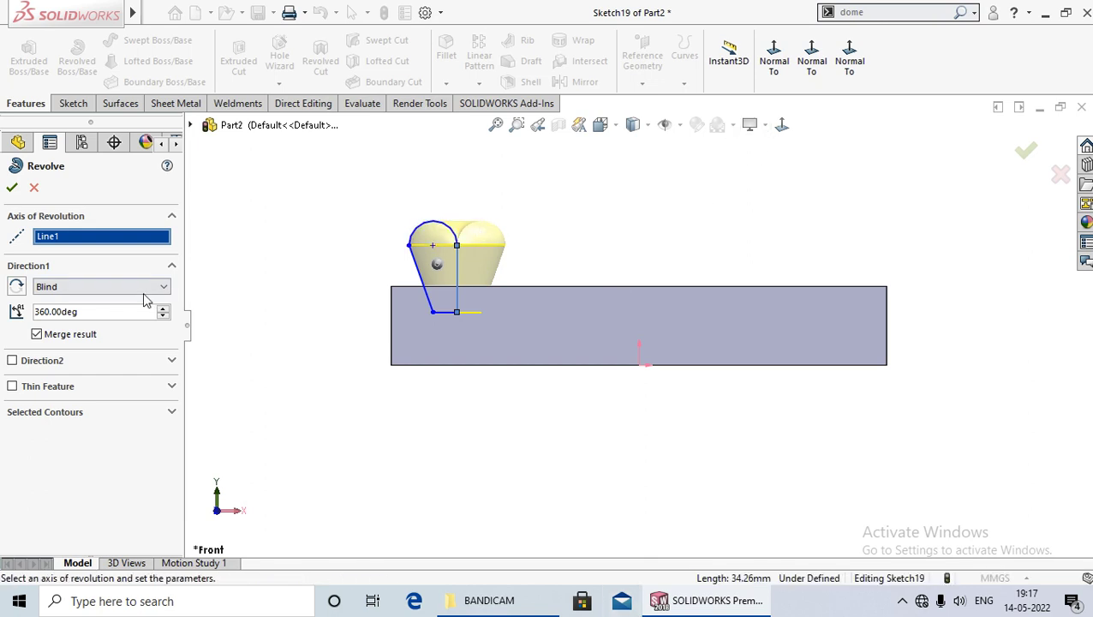
left_click(37, 335)
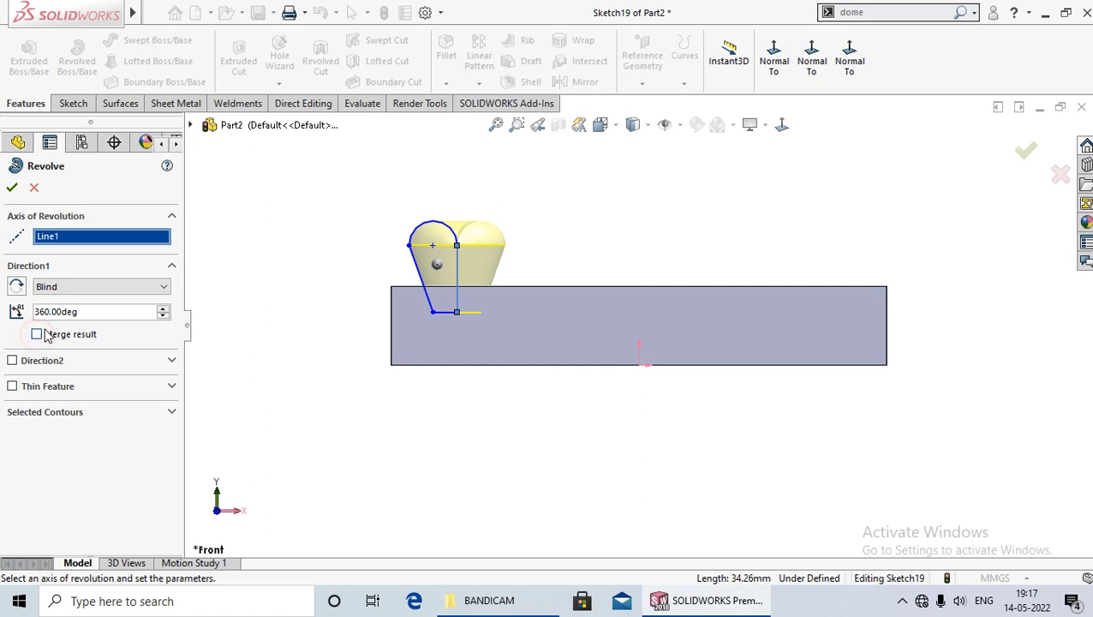
left_click(12, 188)
mouse_move(302, 265)
middle_mouse_down()
mouse_move(313, 207)
mouse_move(293, 274)
mouse_move(310, 254)
mouse_move(314, 265)
middle_mouse_up()
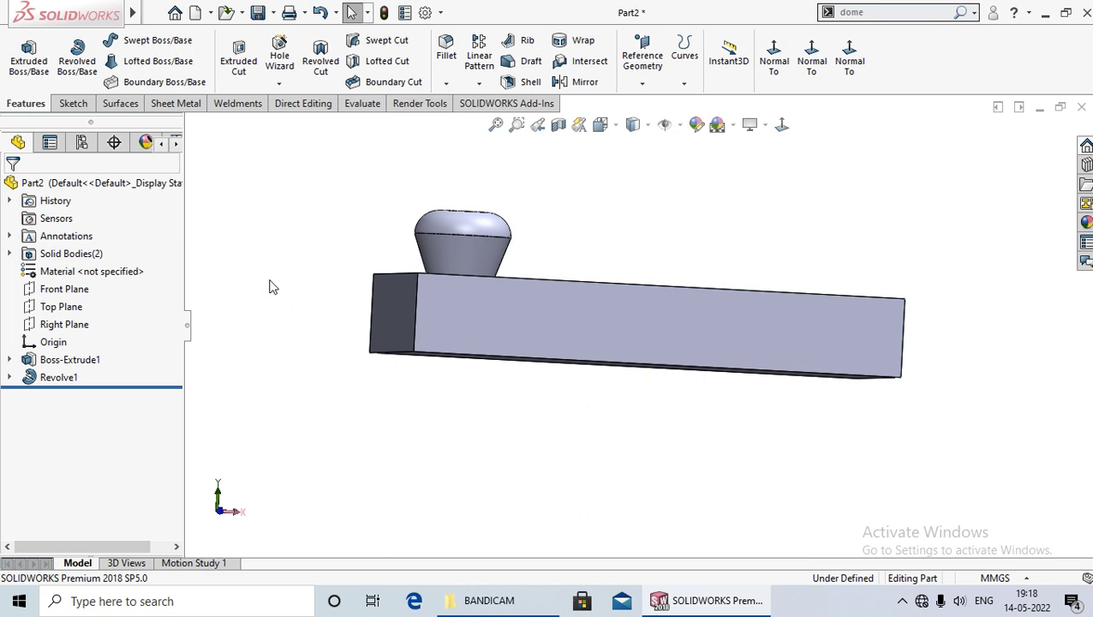
- Start a sketch on the Front Plane, viewed normal, with wireframe display
mouse_move(286, 273)
middle_mouse_down()
mouse_move(264, 281)
mouse_move(291, 271)
middle_mouse_up()
mouse_move(294, 413)
middle_mouse_down()
mouse_move(283, 378)
mouse_move(354, 351)
middle_mouse_up()
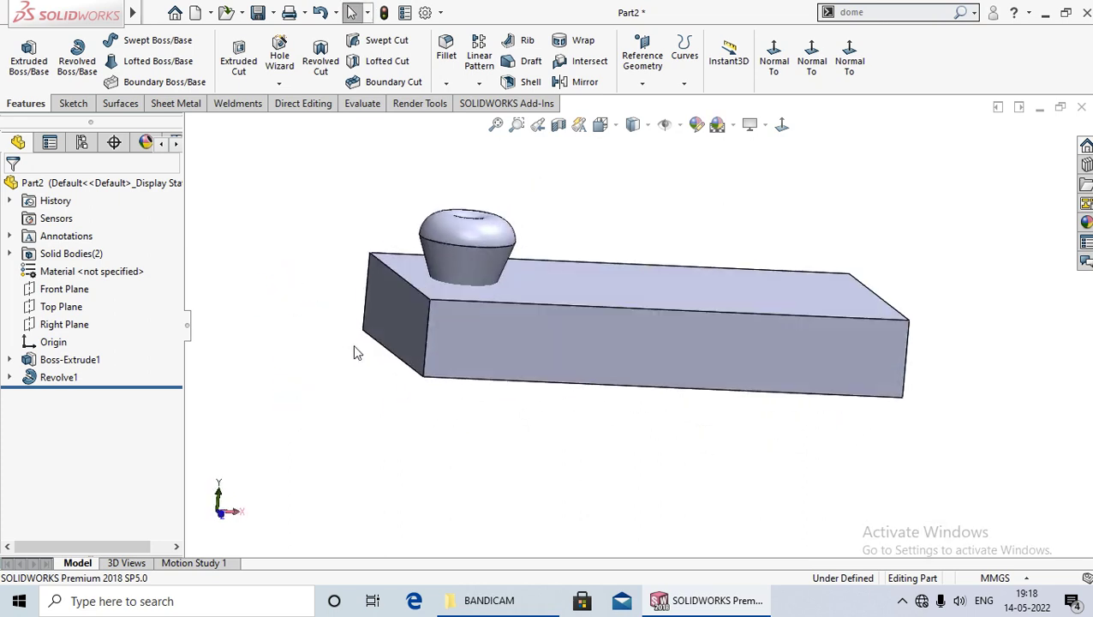
left_click(68, 296)
left_click(83, 264)
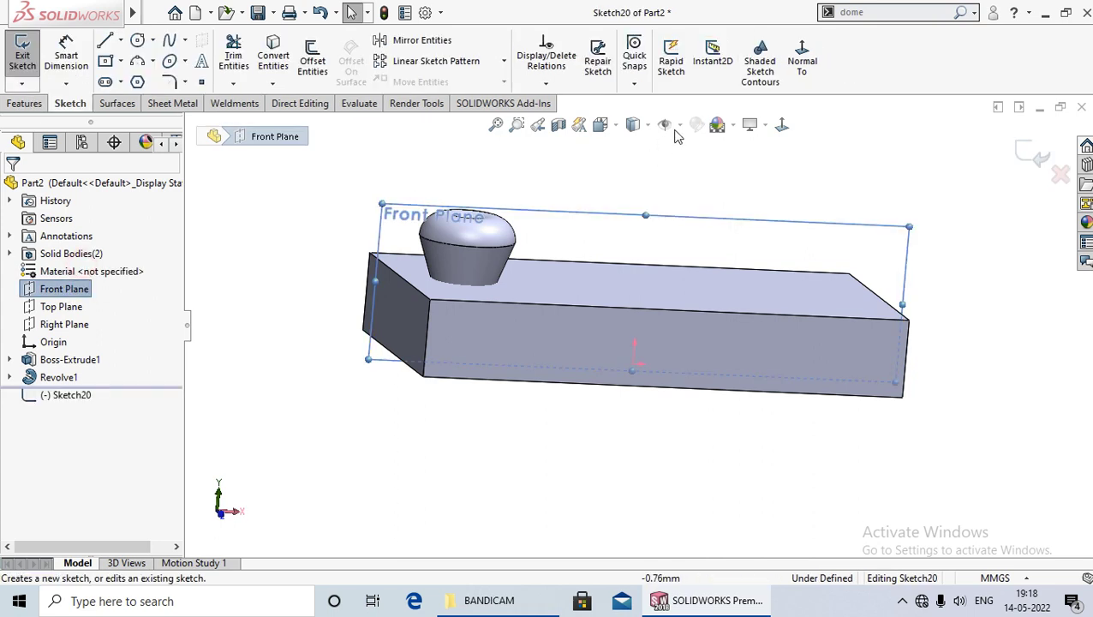
left_click(781, 125)
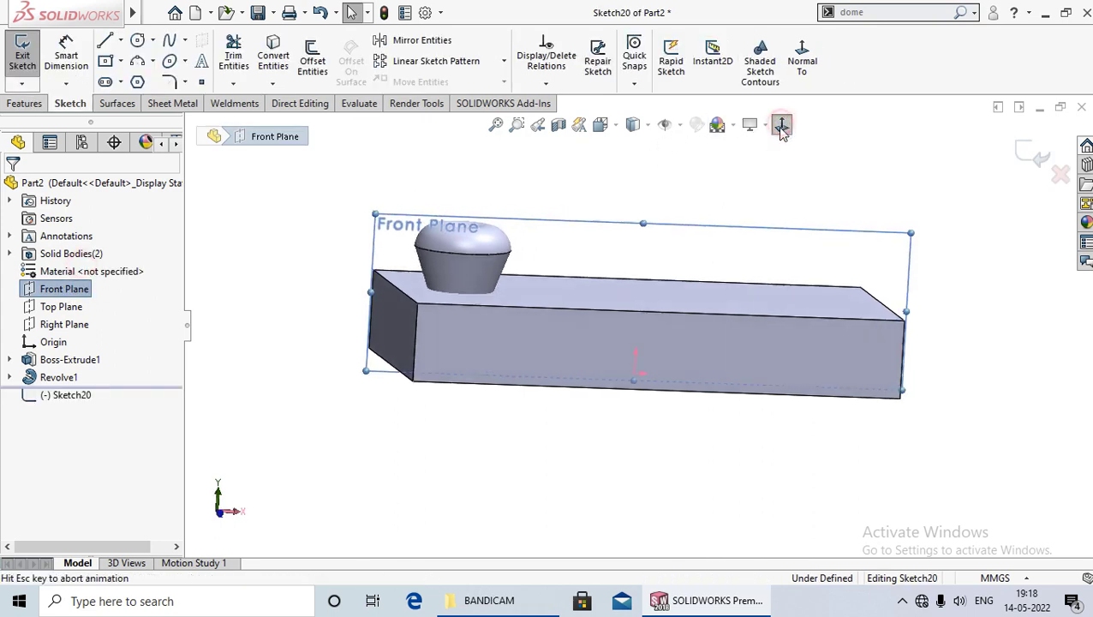
left_click(720, 206)
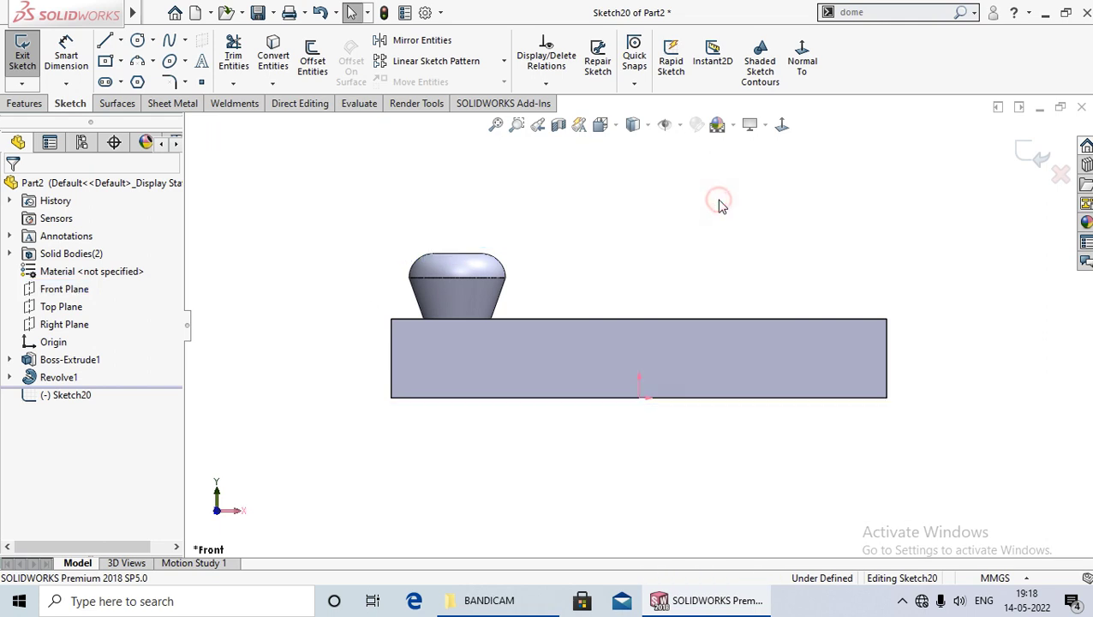
left_click(649, 127)
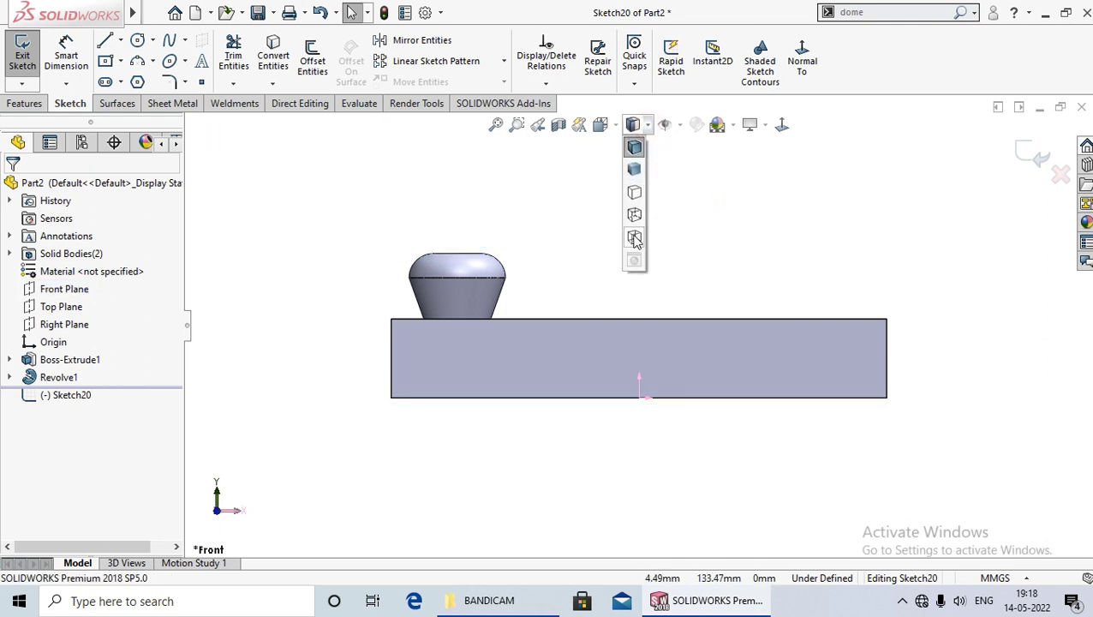
left_click(634, 238)
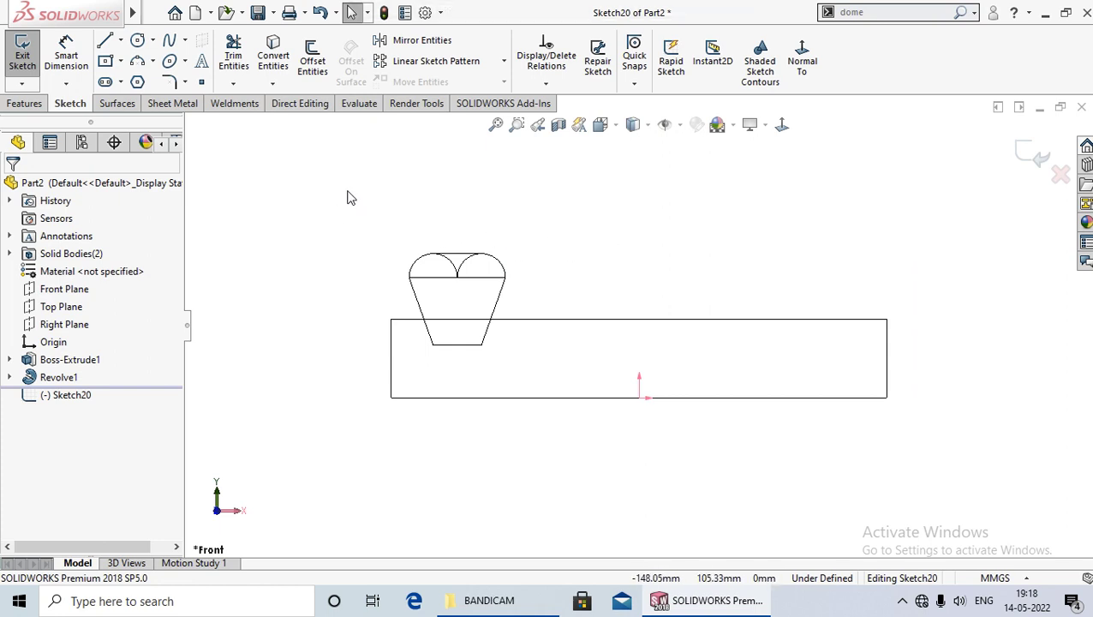
- Draw one line from the dome's slanted side up and to the right, then exit the sketch
left_click(106, 41)
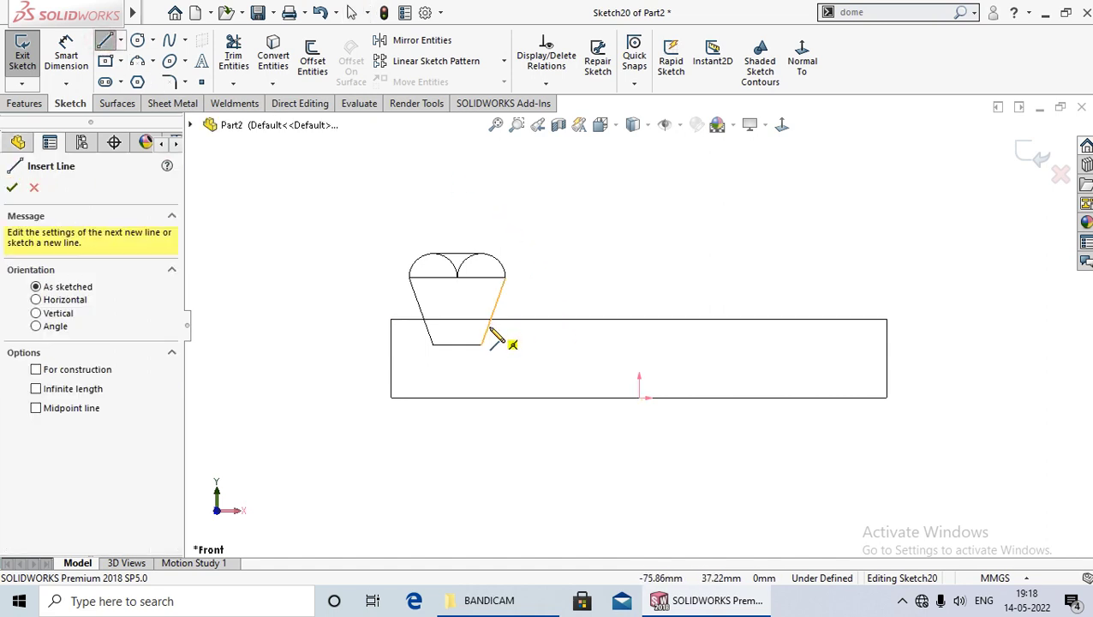
left_click(493, 311)
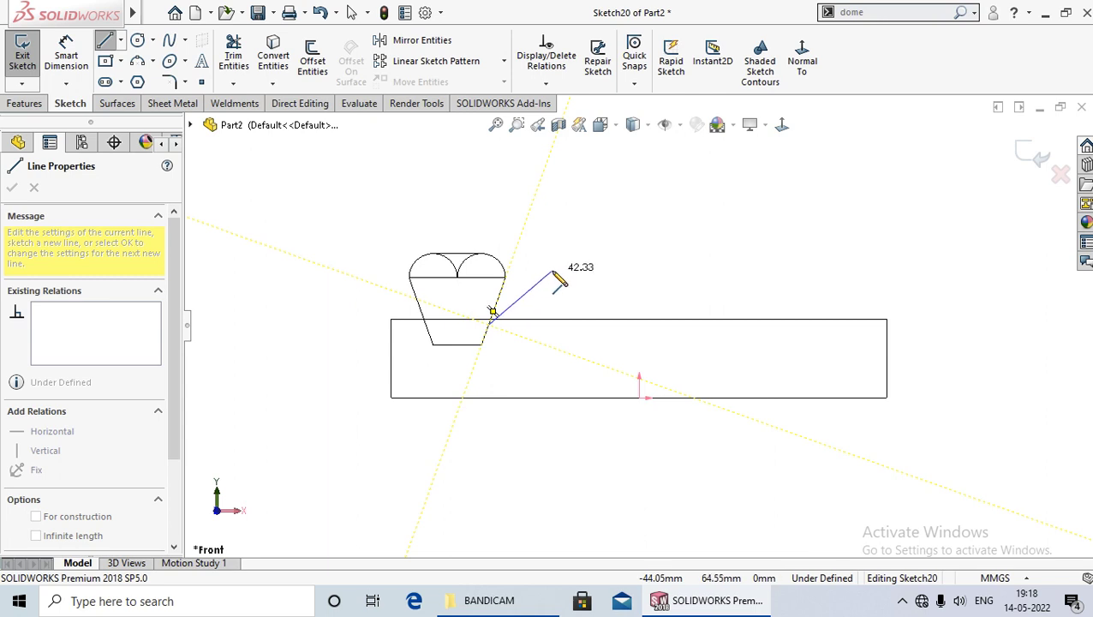
left_click(551, 274)
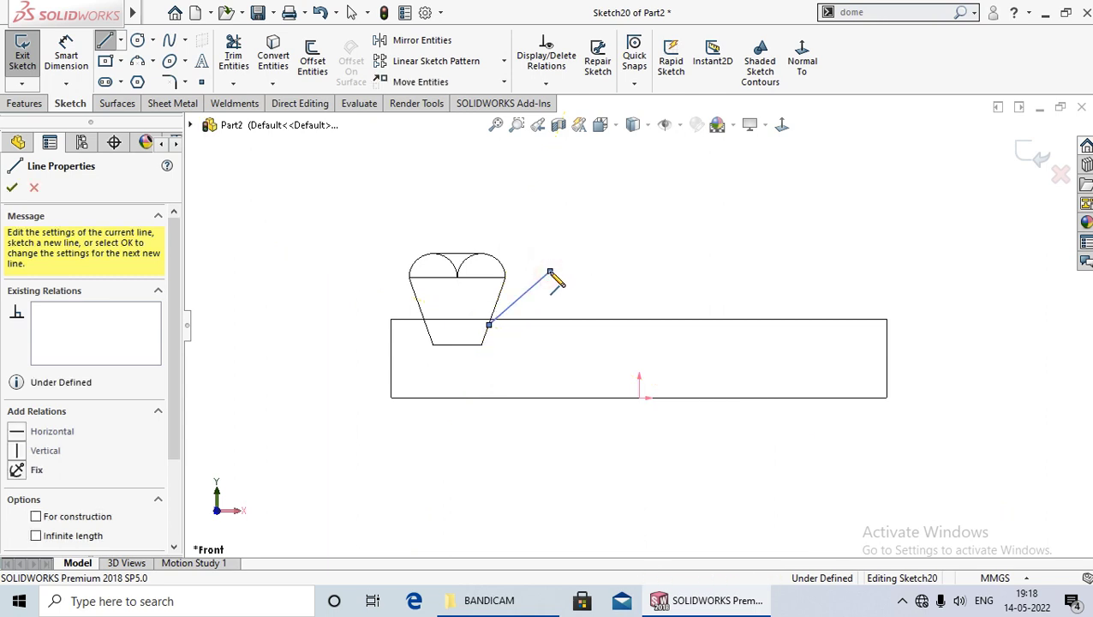
right_click(549, 274)
left_click(591, 285)
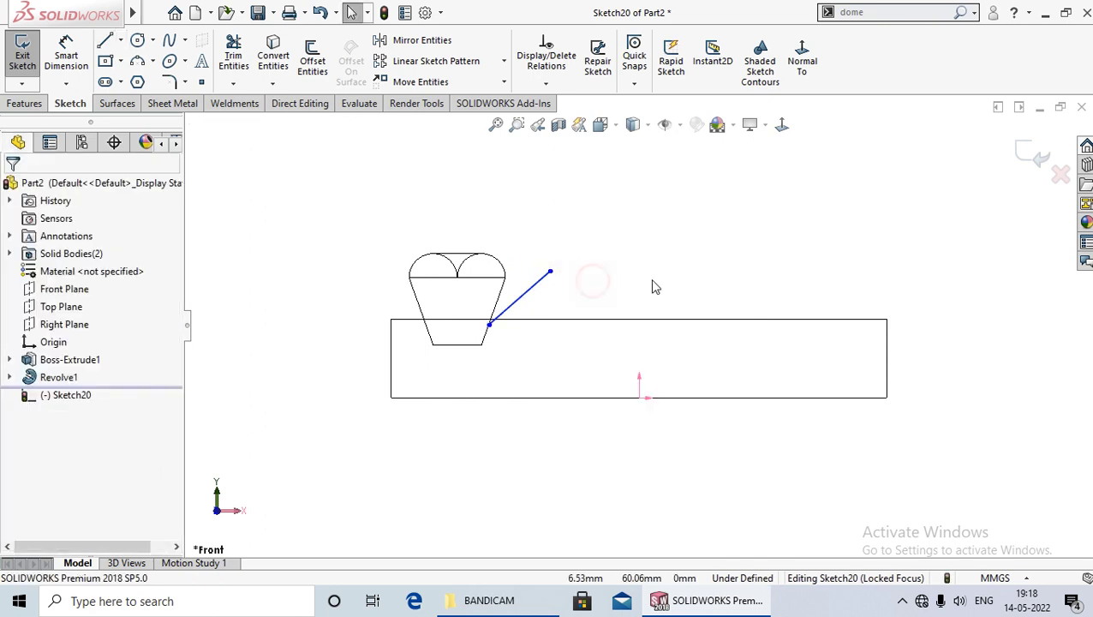
middle_click_drag(637, 257, 639, 285)
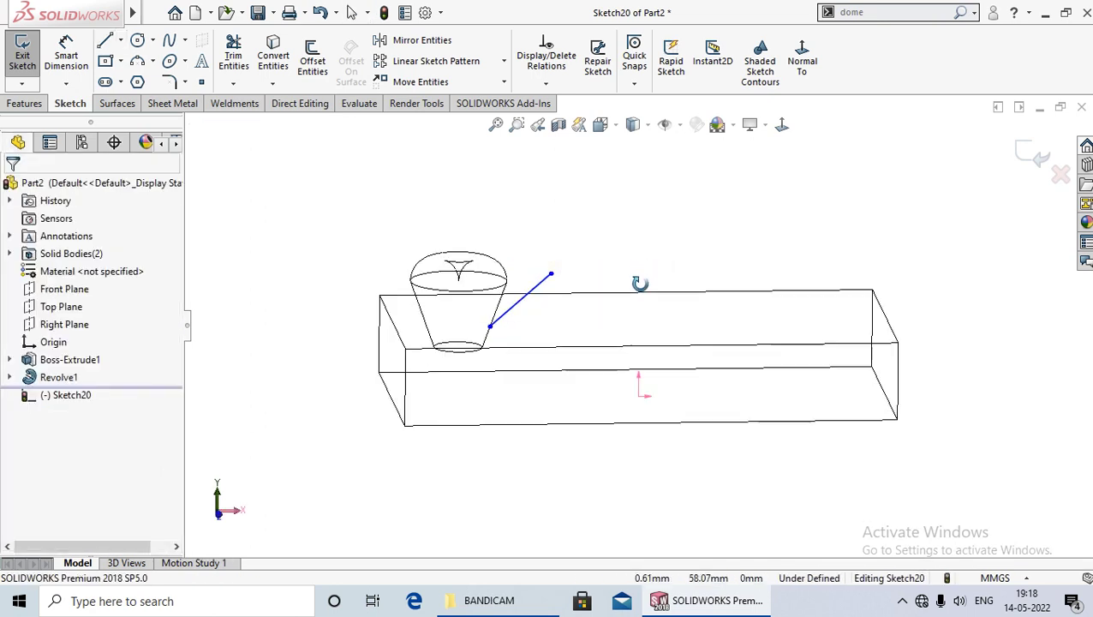
left_click(1031, 151)
mouse_move(633, 125)
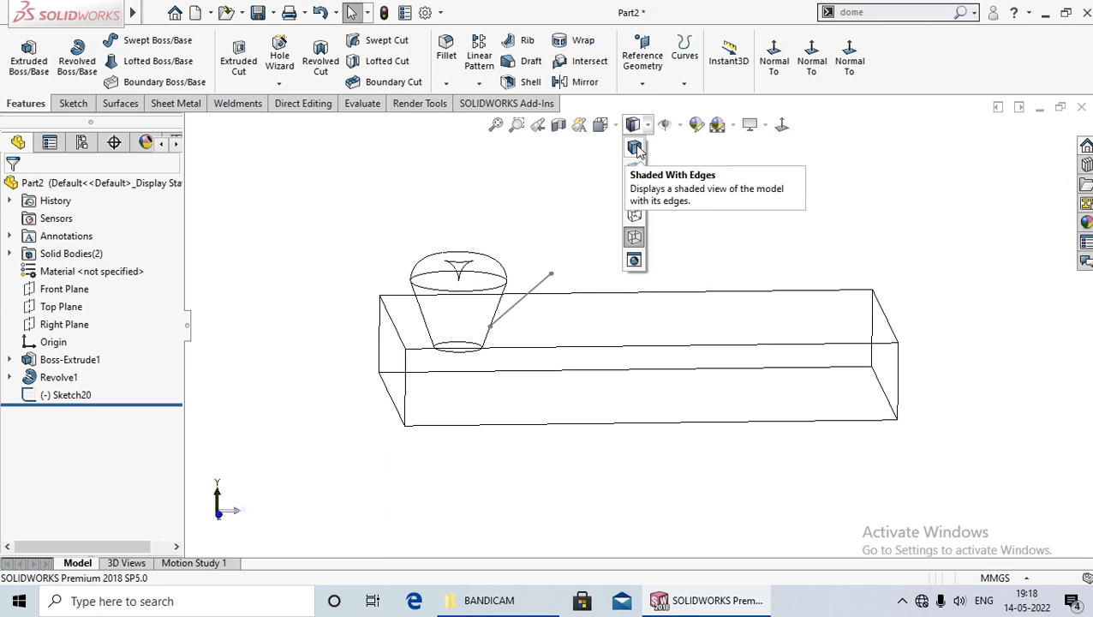
- With shaded display restored, swept-cut the block using body Revolve1 along path Sketch20
left_click(635, 148)
middle_click_drag(597, 193, 609, 235)
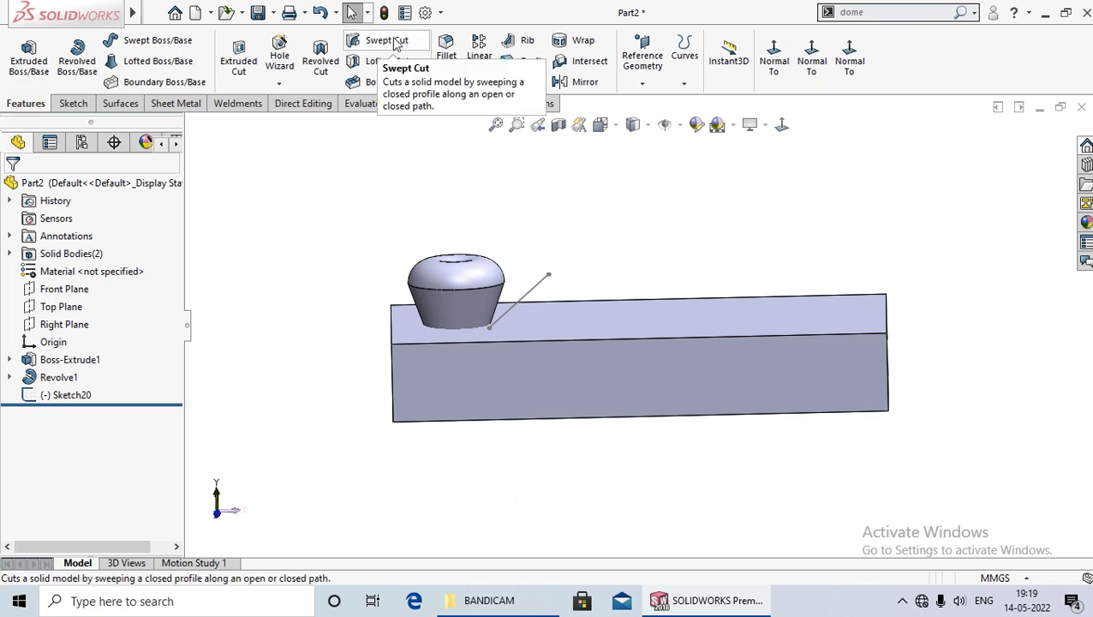
left_click(383, 40)
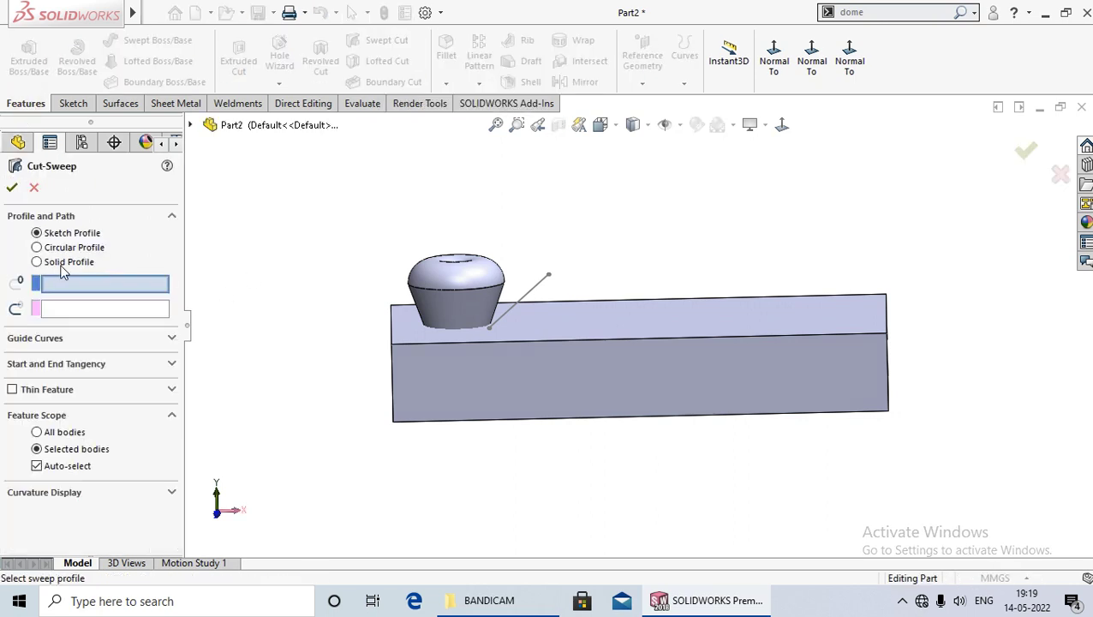
left_click(64, 262)
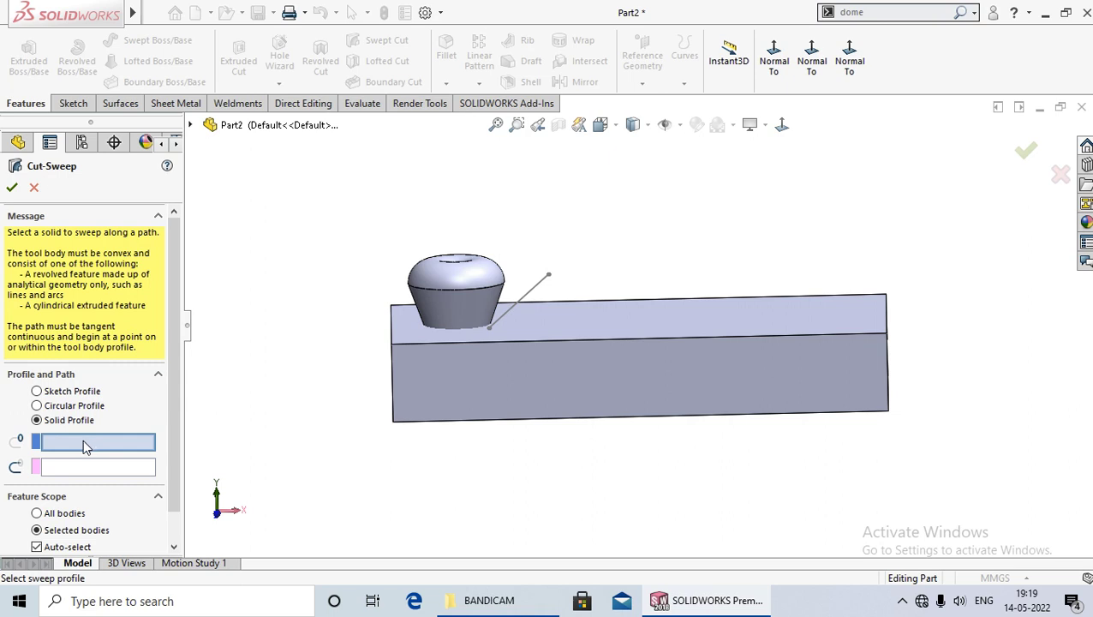
left_click(460, 291)
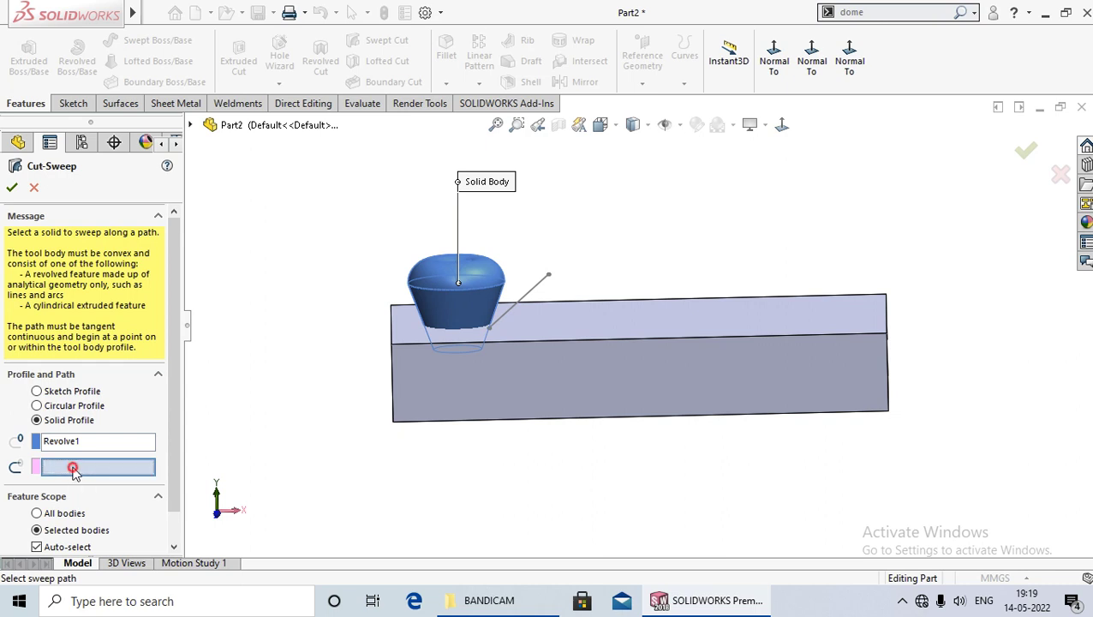
left_click(541, 284)
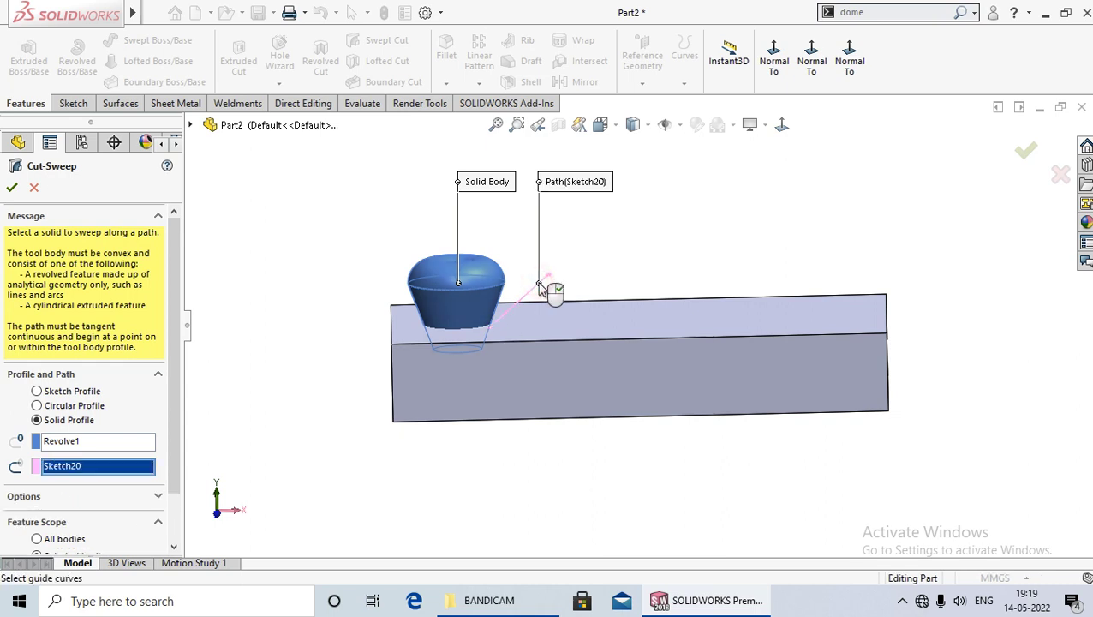
left_click(12, 187)
mouse_move(290, 304)
middle_mouse_down()
mouse_move(300, 370)
mouse_move(315, 364)
mouse_move(303, 361)
middle_mouse_up()
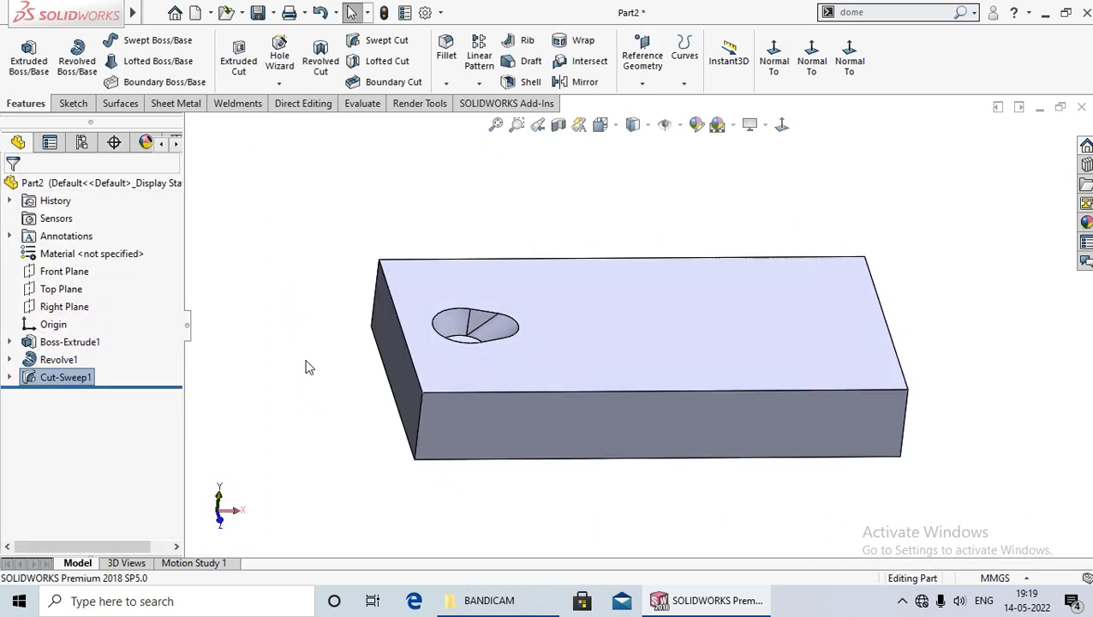